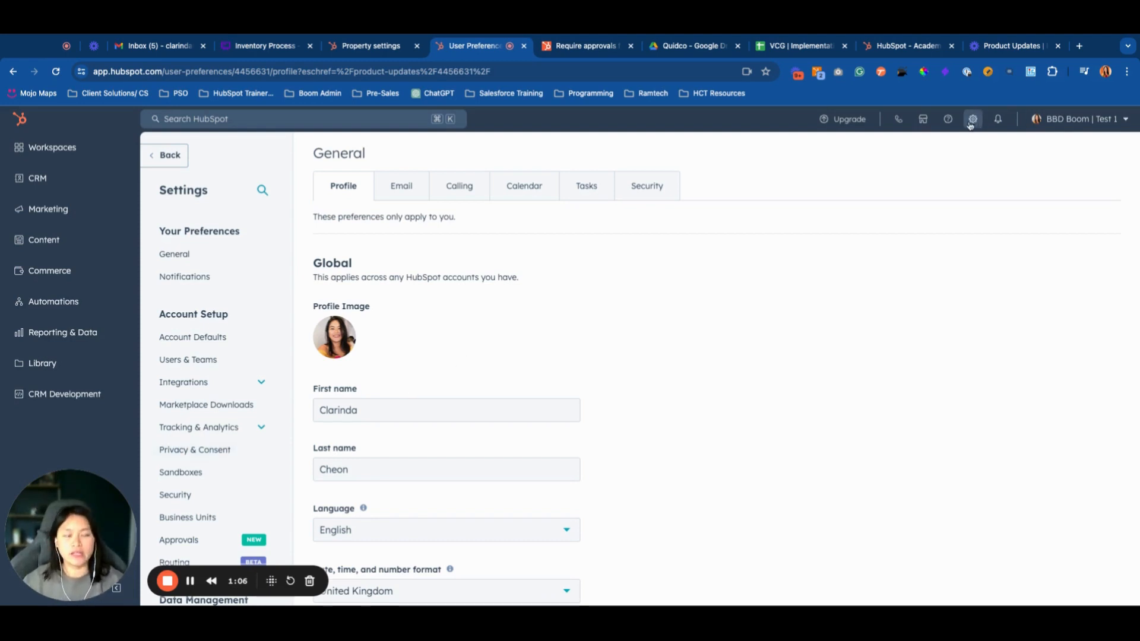
Open the Properties settings and start creating a new contact property
scroll(267, 386, "down", 5)
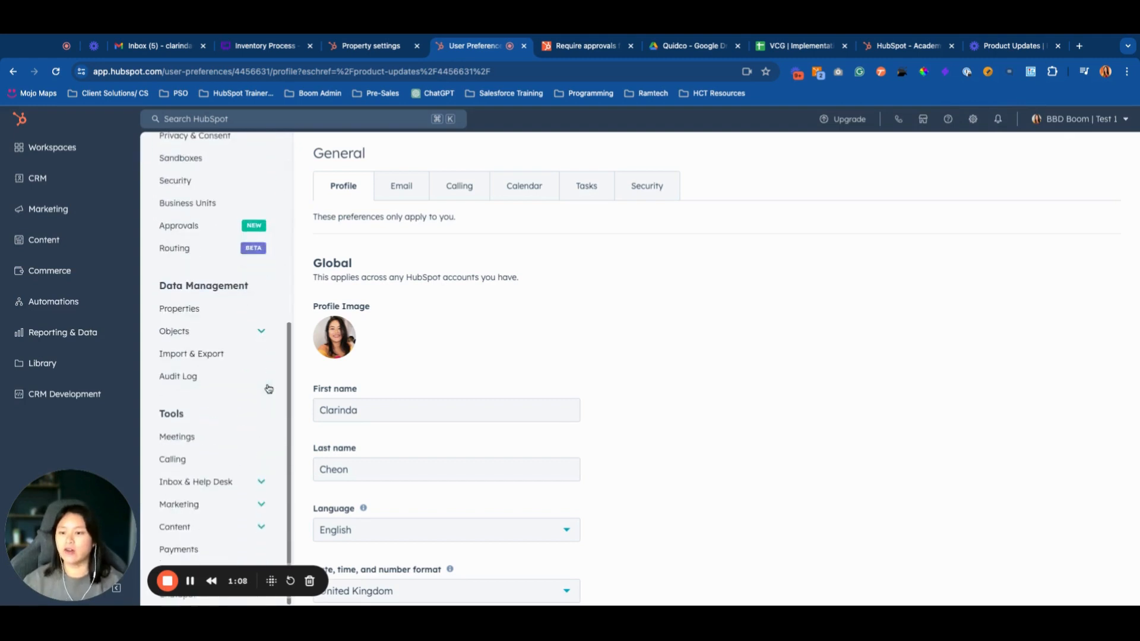
left_click(180, 308)
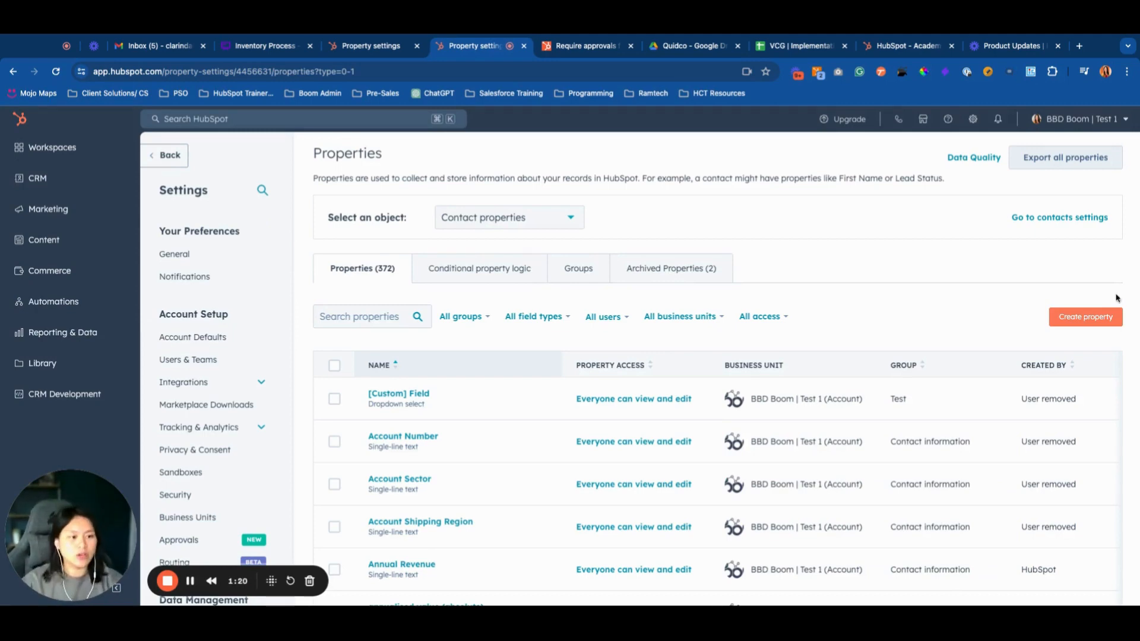
left_click(1085, 316)
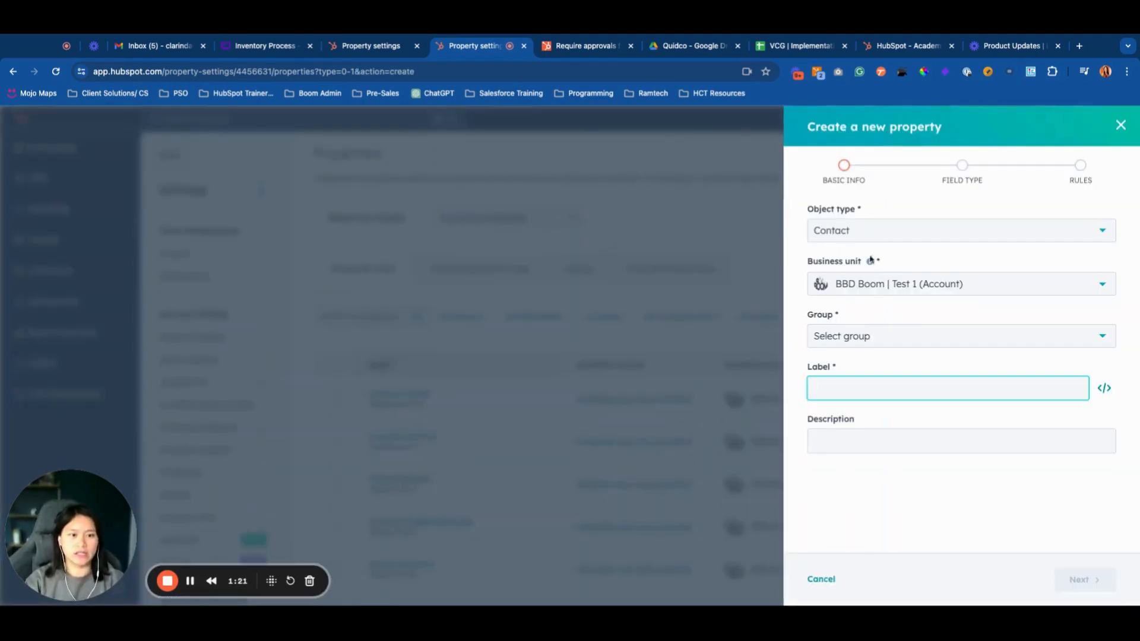
Assign the new property to the Contact information group, label it "Industry v2" and continue to the field type
left_click(867, 347)
left_click(858, 404)
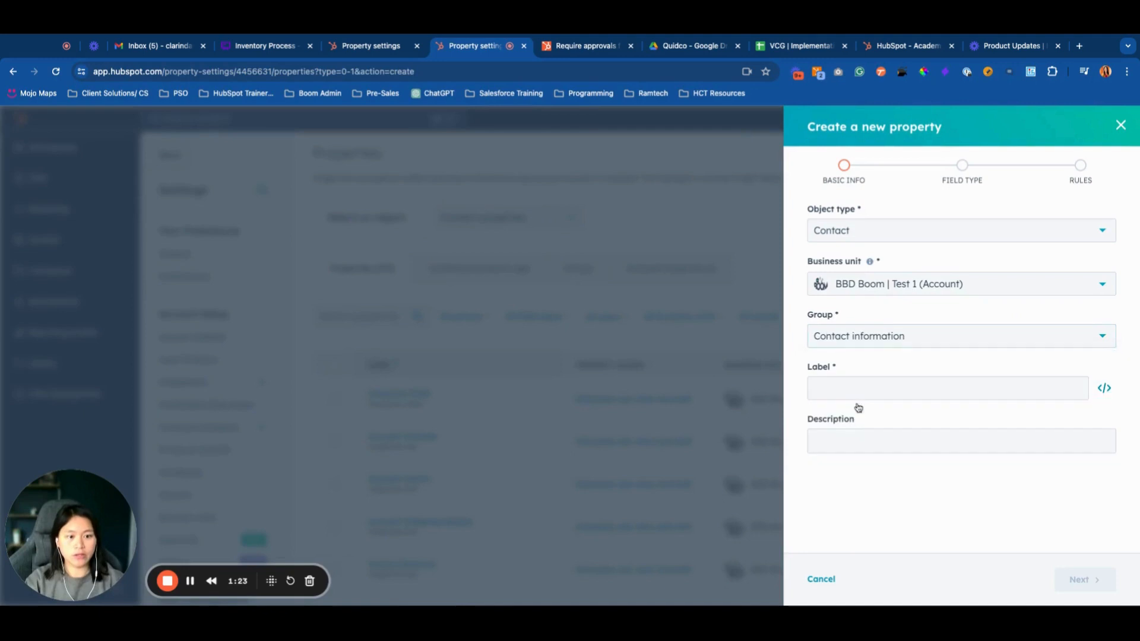
left_click(829, 380)
type("Industry c2")
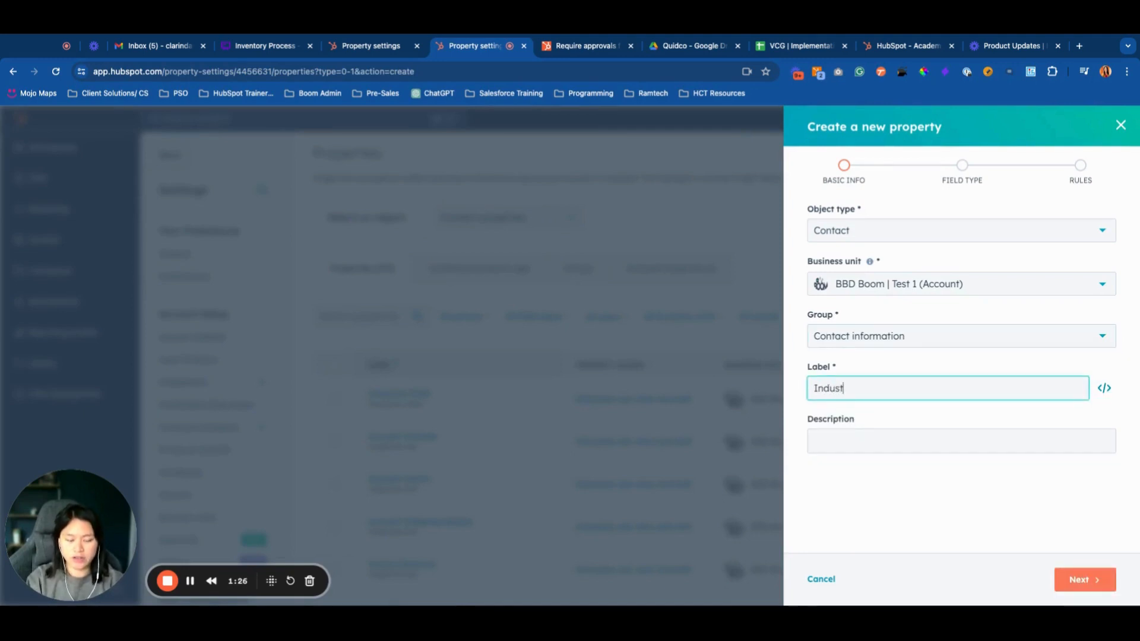
key("BackSpace")
key("BackSpace")
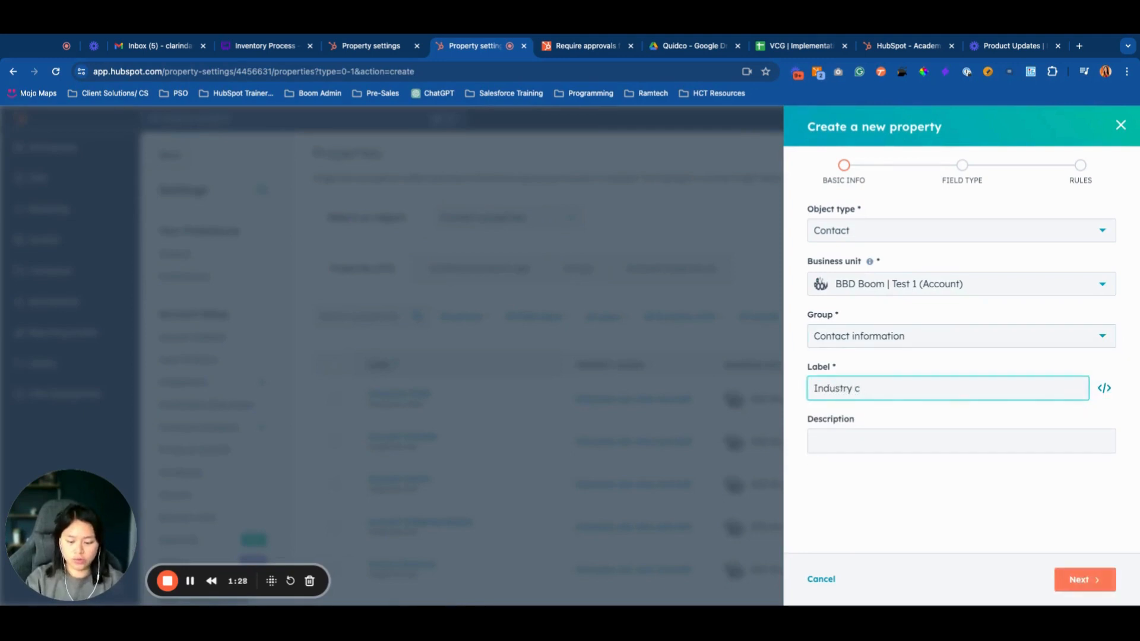
type("v2")
left_click(878, 414)
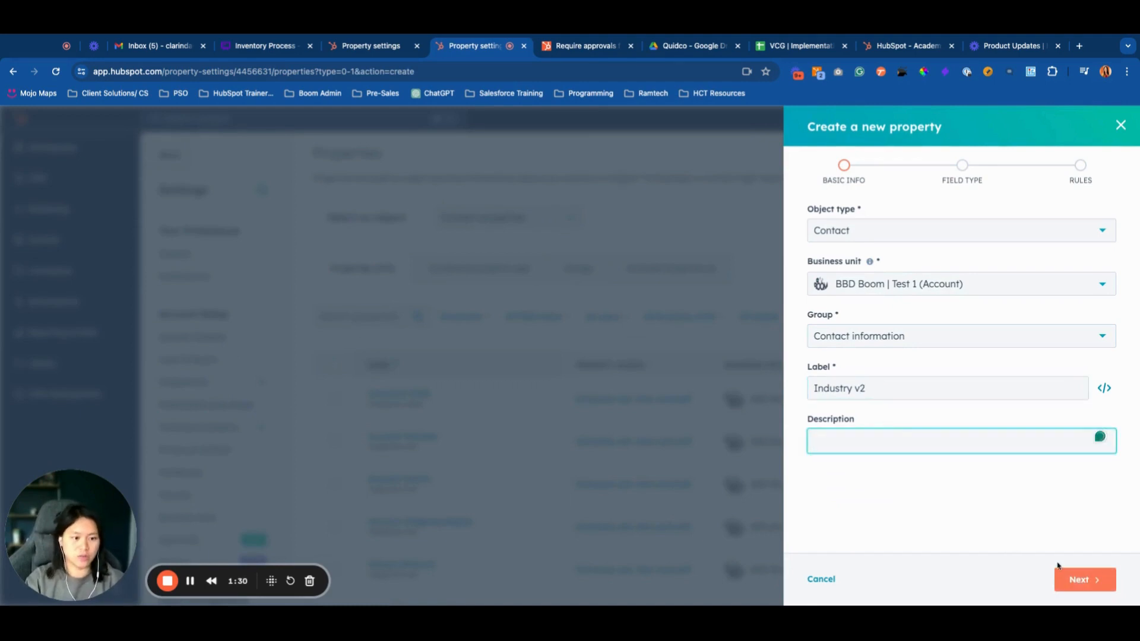
left_click(1067, 579)
Choose Property sync as the field type for the Industry v2 property
left_click(887, 264)
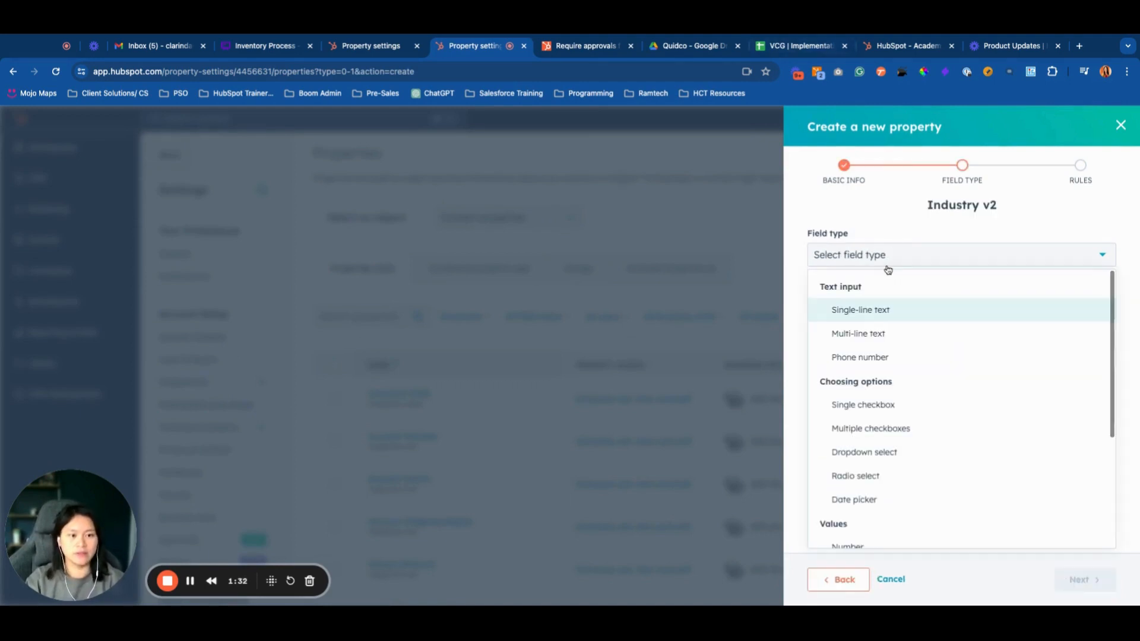
scroll(920, 476, "down", 3)
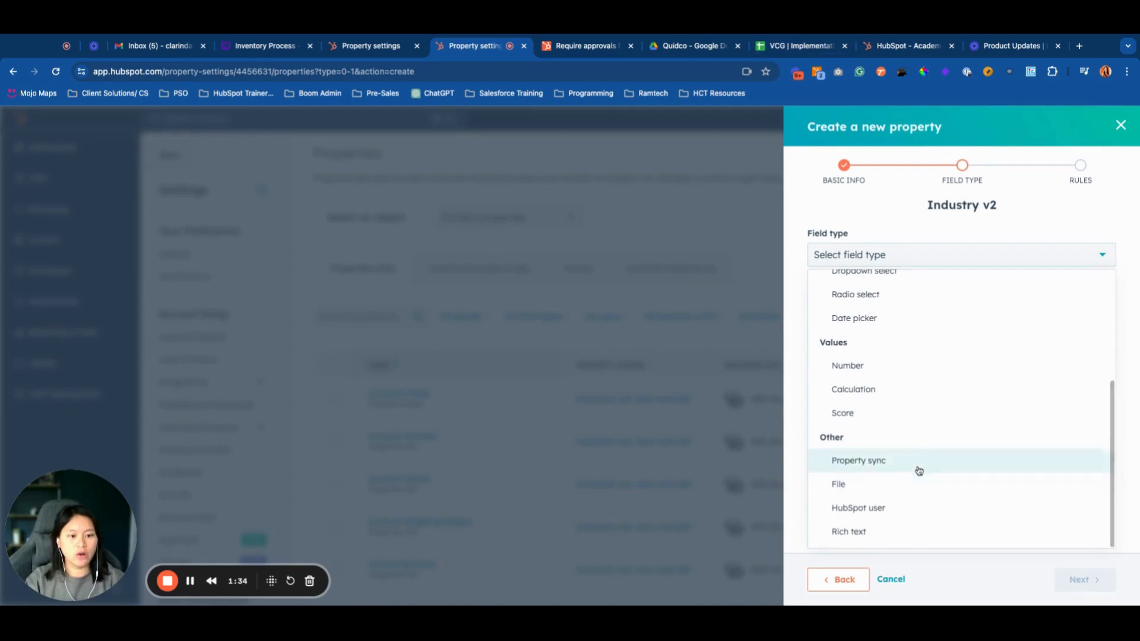
scroll(902, 407, "up", 3)
scroll(903, 406, "down", 3)
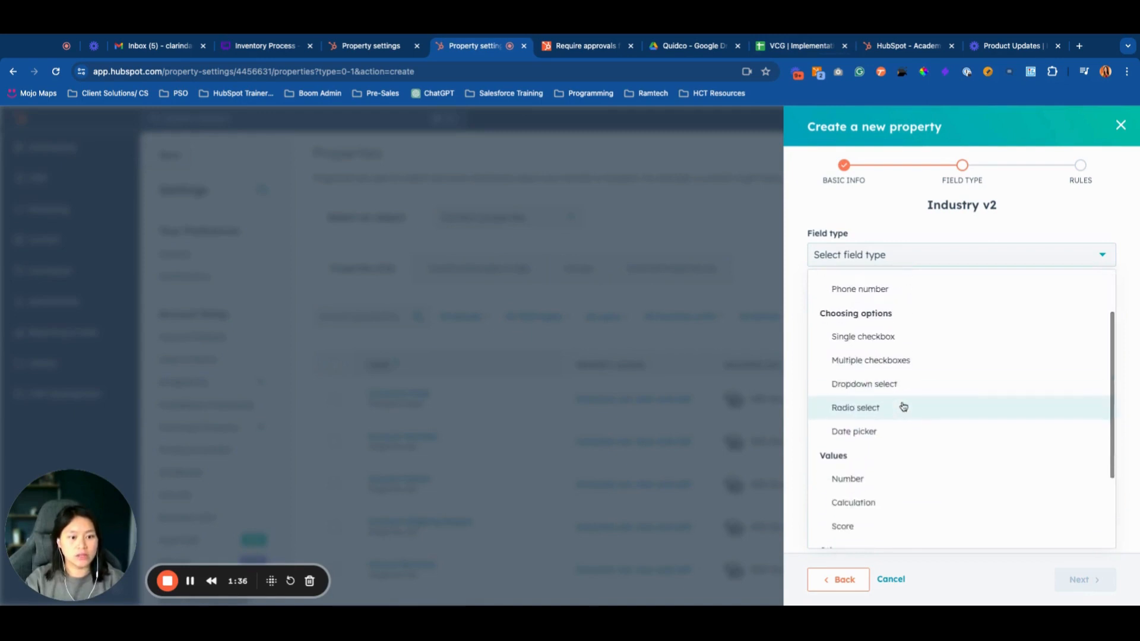
left_click(896, 463)
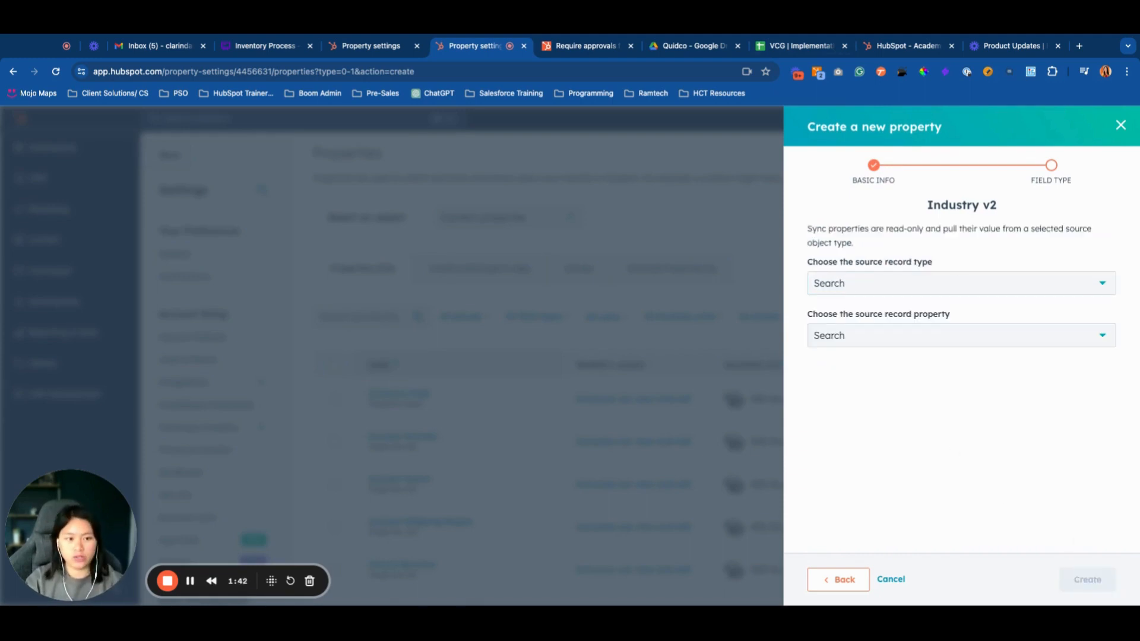
Set the sync source record type to Company and the source record property to Industry
left_click(932, 285)
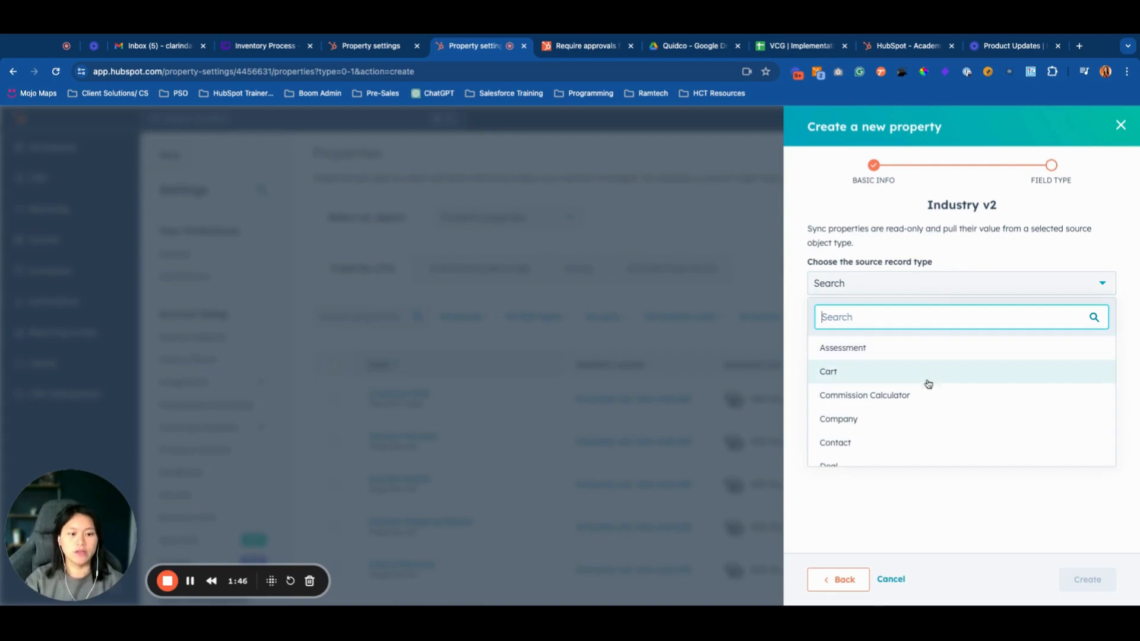
scroll(929, 384, "down", 1)
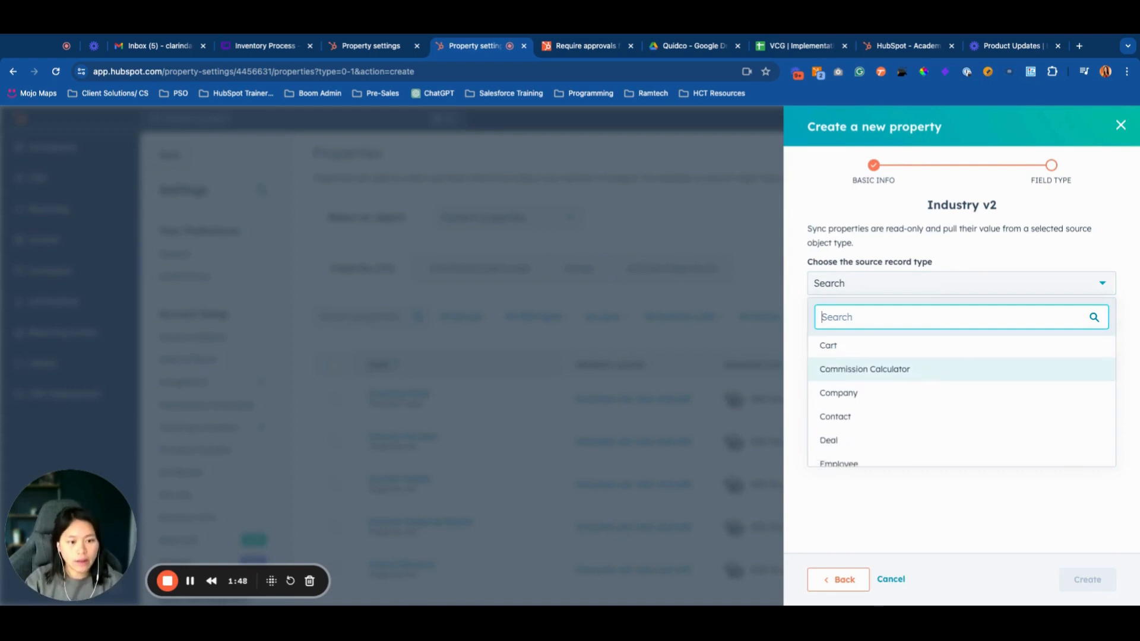
left_click(926, 389)
left_click(861, 338)
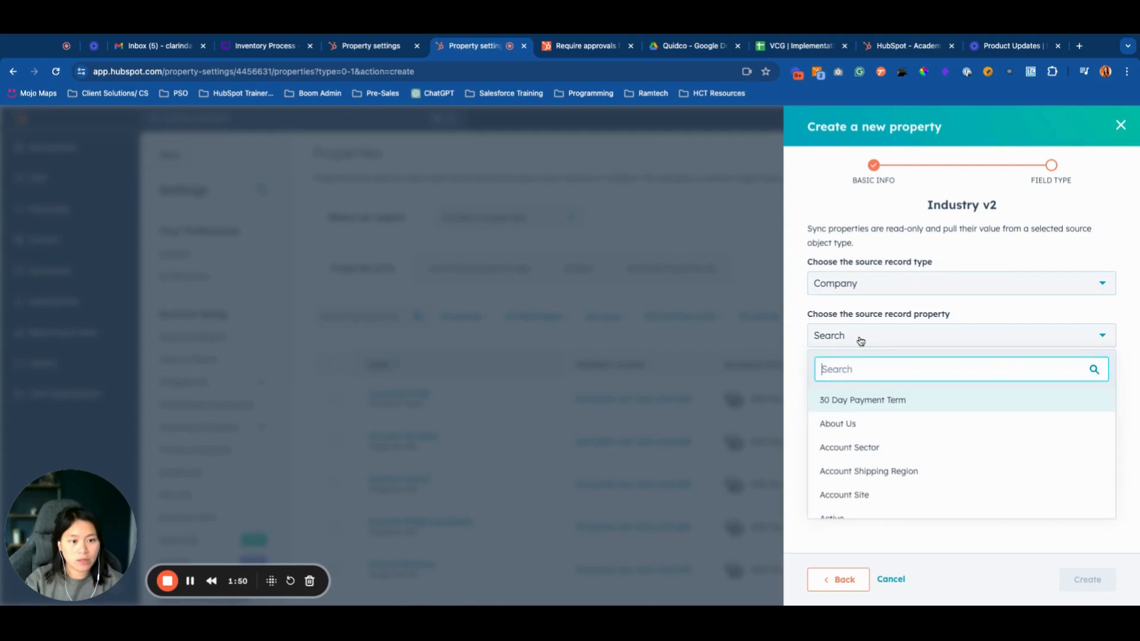
type("indu")
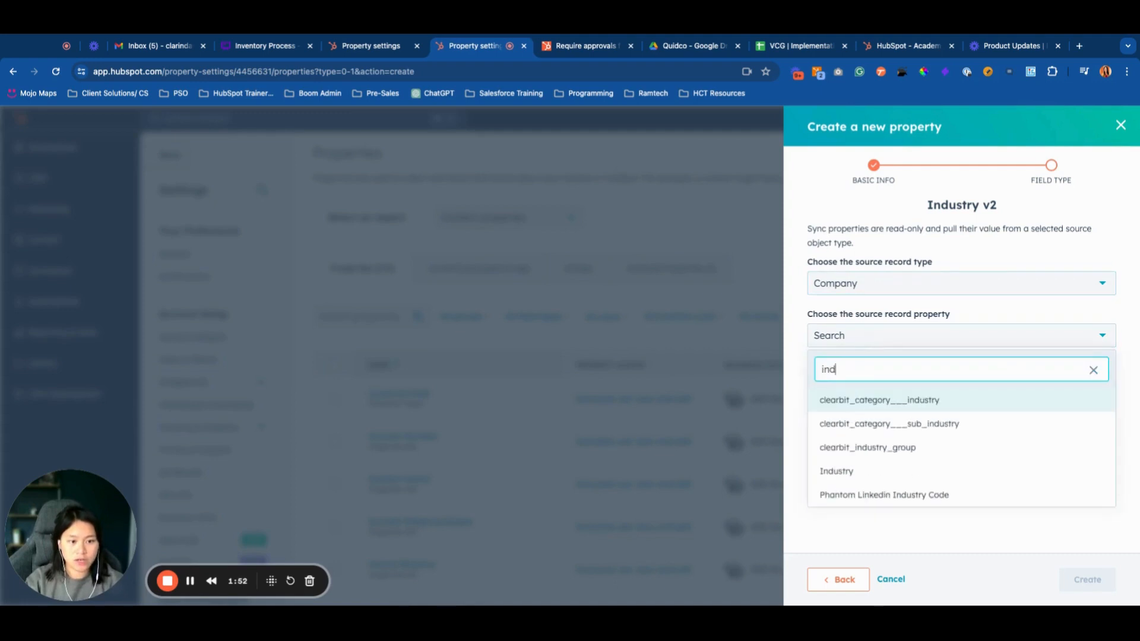
left_click(845, 480)
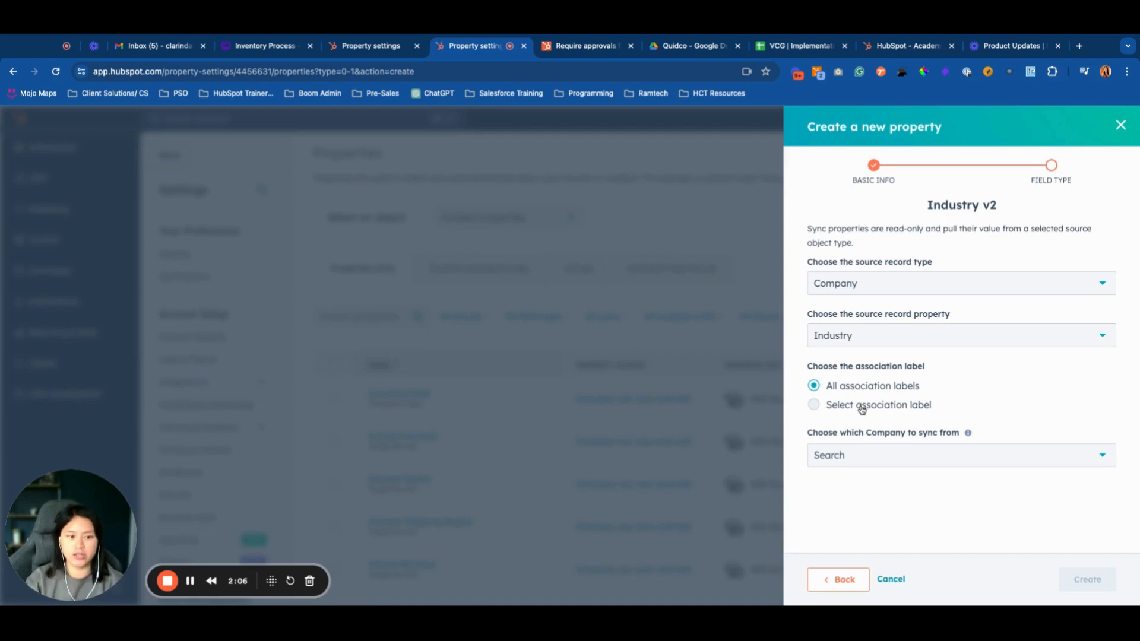
Sync from the most recently created company and create the Industry v2 property
left_click(856, 462)
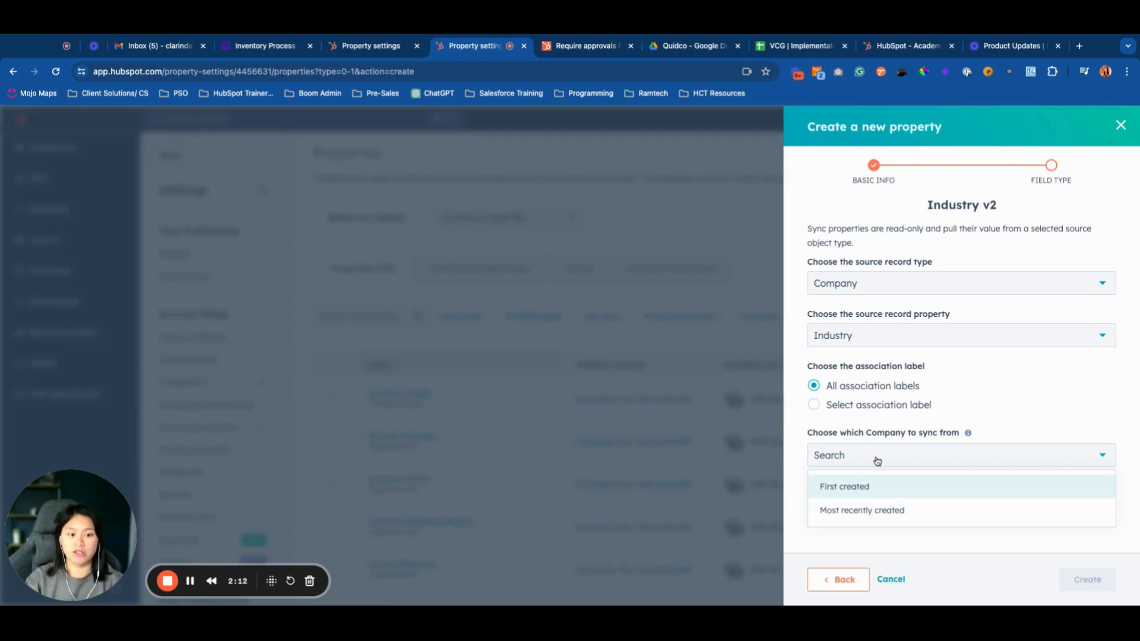
left_click(917, 515)
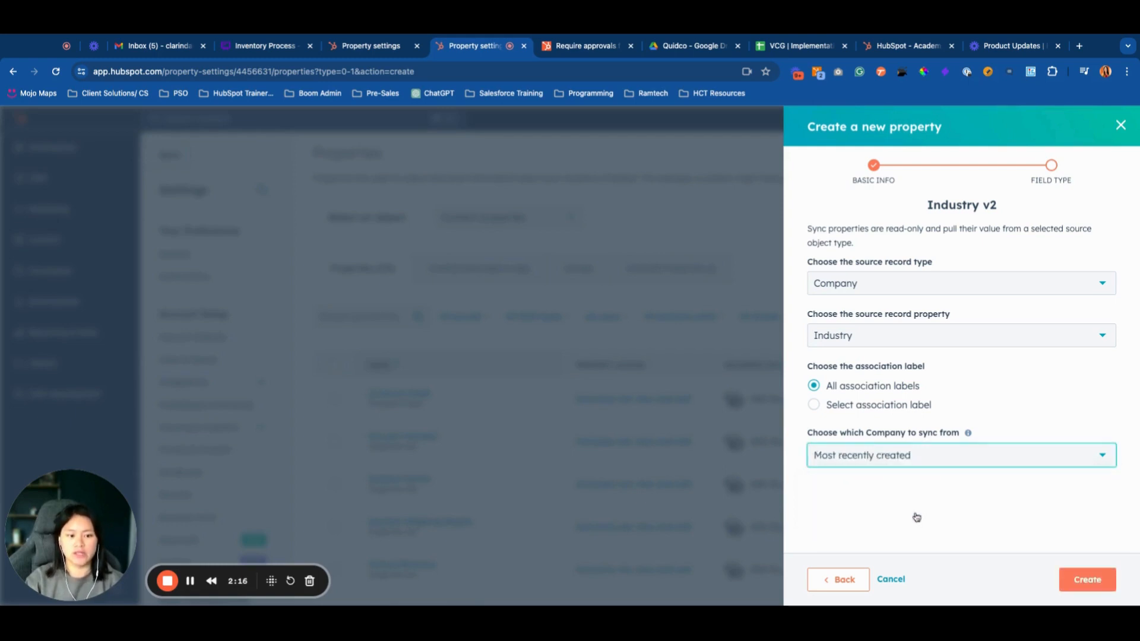
left_click(1101, 588)
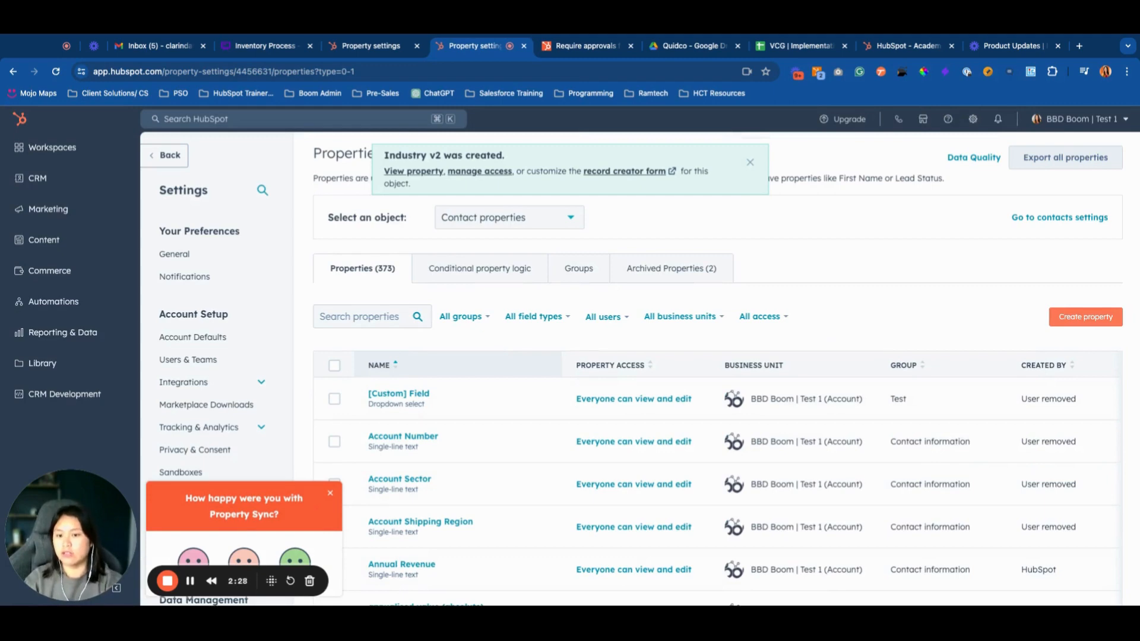
Find the test contact linked to Test Company Record, open its record and look through its About this contact properties
mouse_move(57, 191)
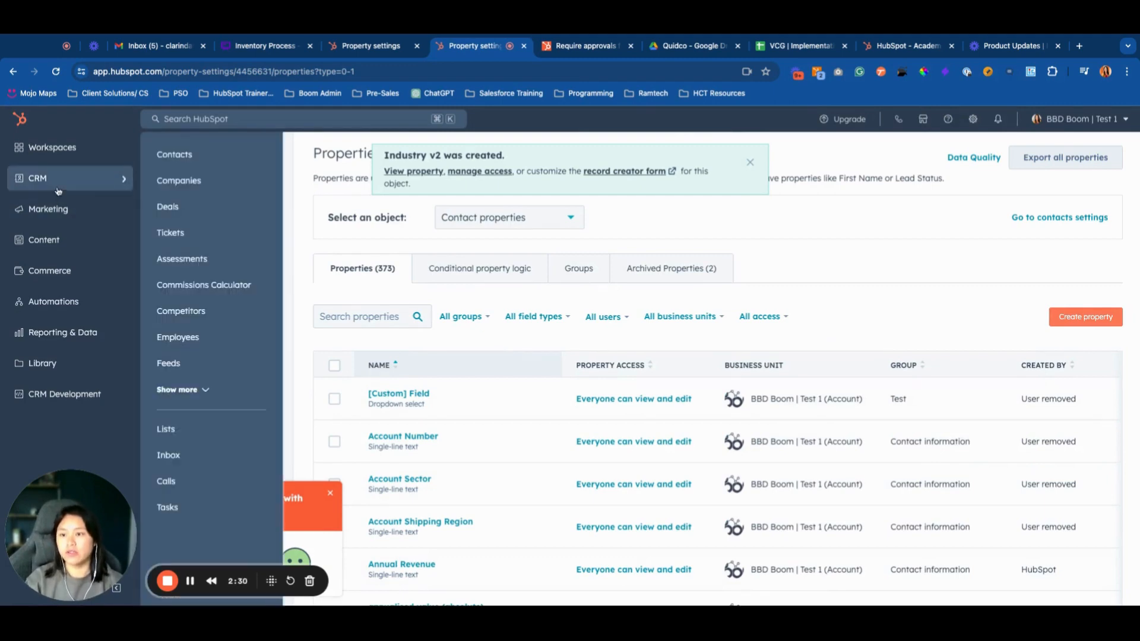
left_click(194, 118)
type("cla")
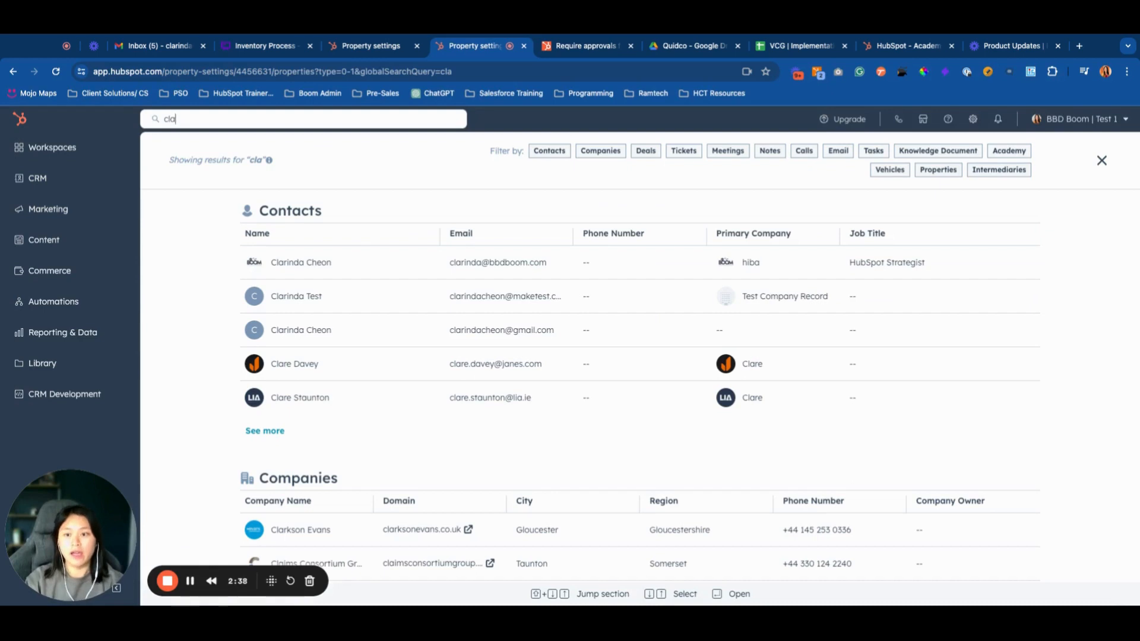
left_click(295, 295)
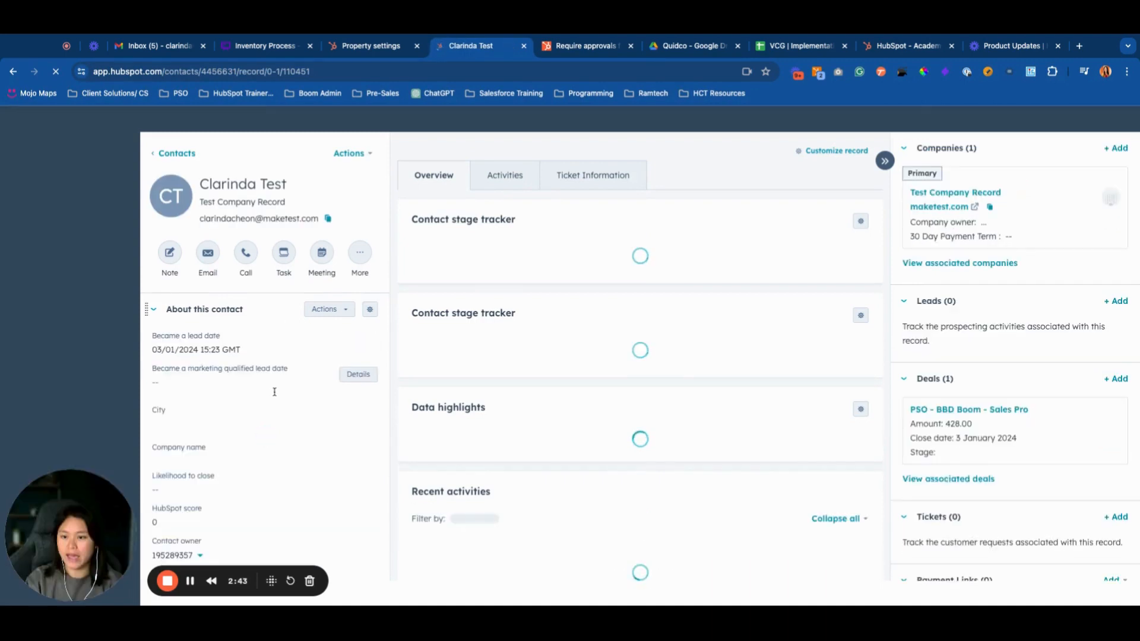
scroll(263, 368, "down", 2)
left_click(166, 511)
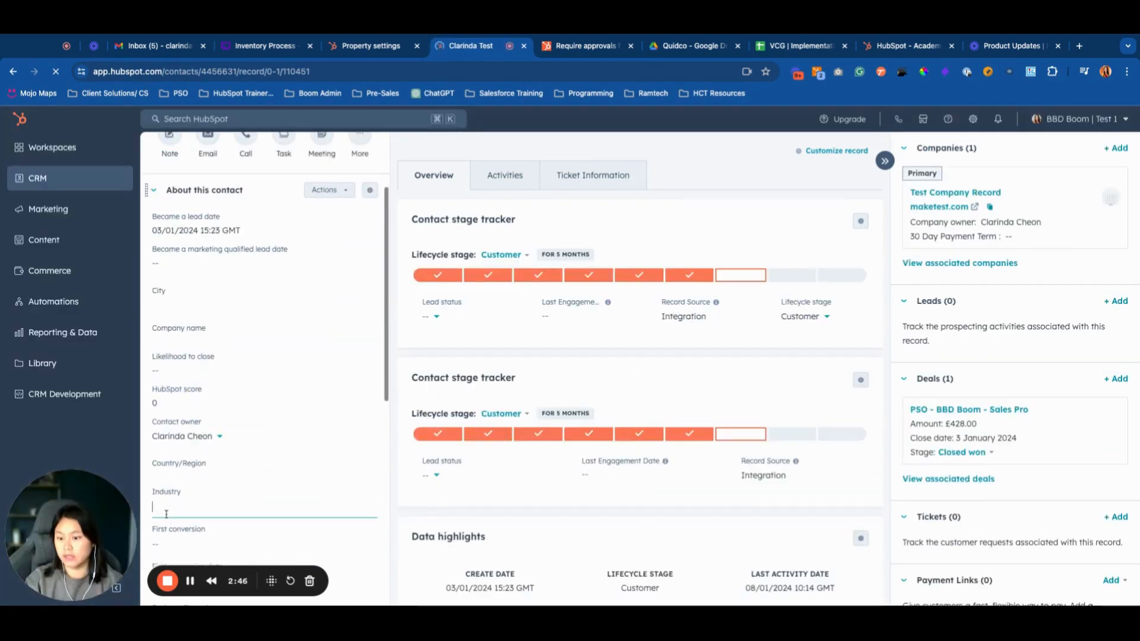
scroll(242, 459, "down", 1)
scroll(241, 460, "down", 3)
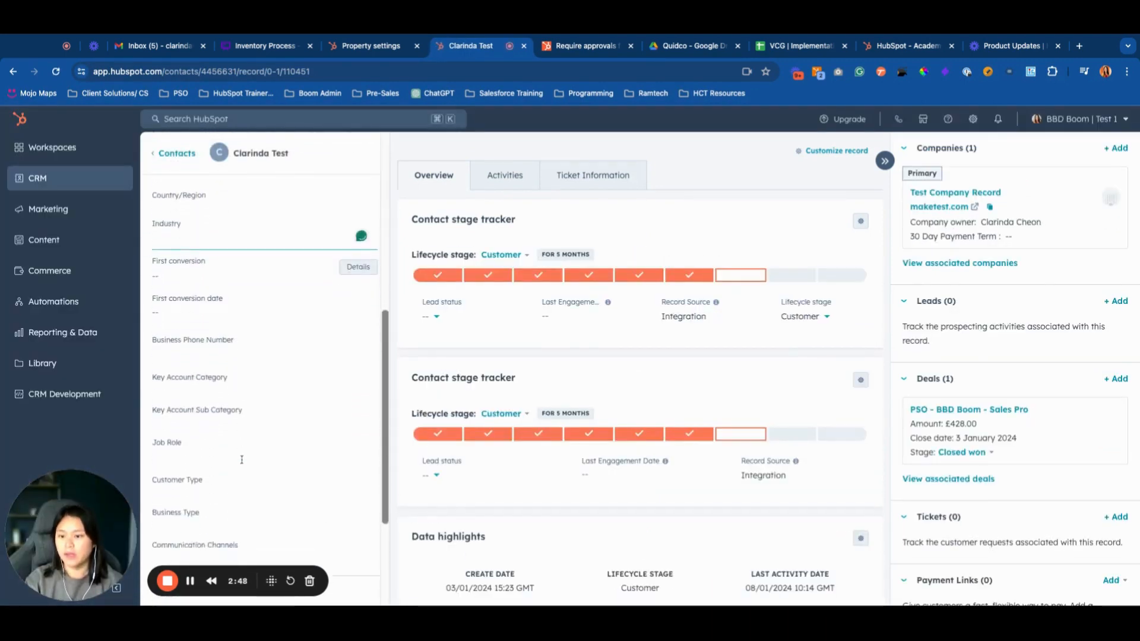
scroll(262, 368, "up", 4)
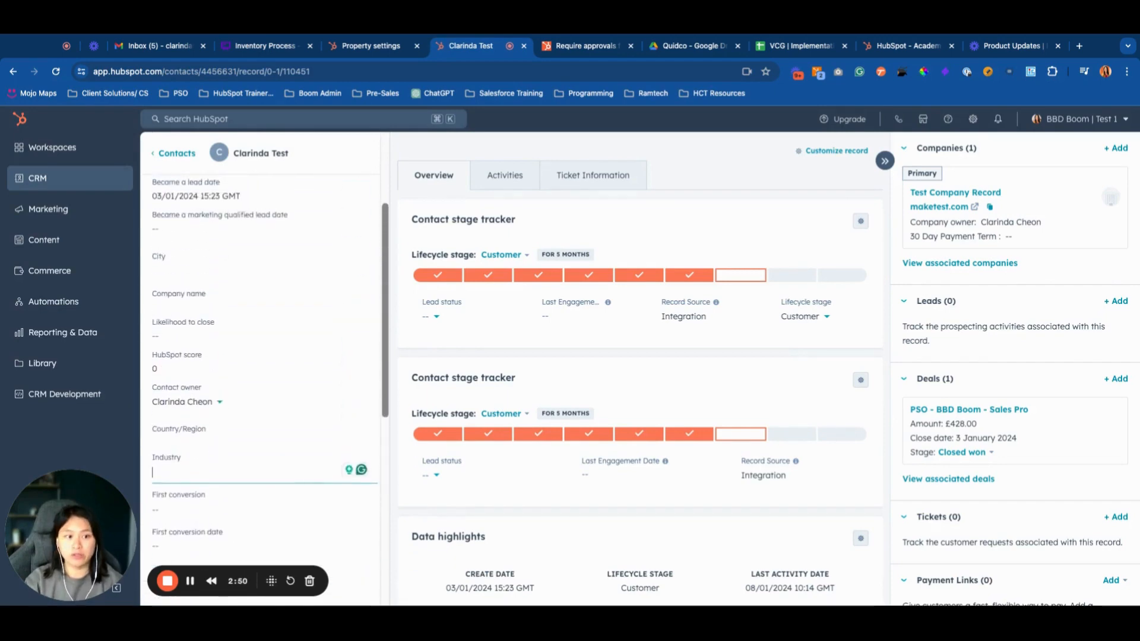
Preview the contact's associated Test Company Record, set its Industry to Accounting and save the change
mouse_move(974, 200)
left_click(1076, 168)
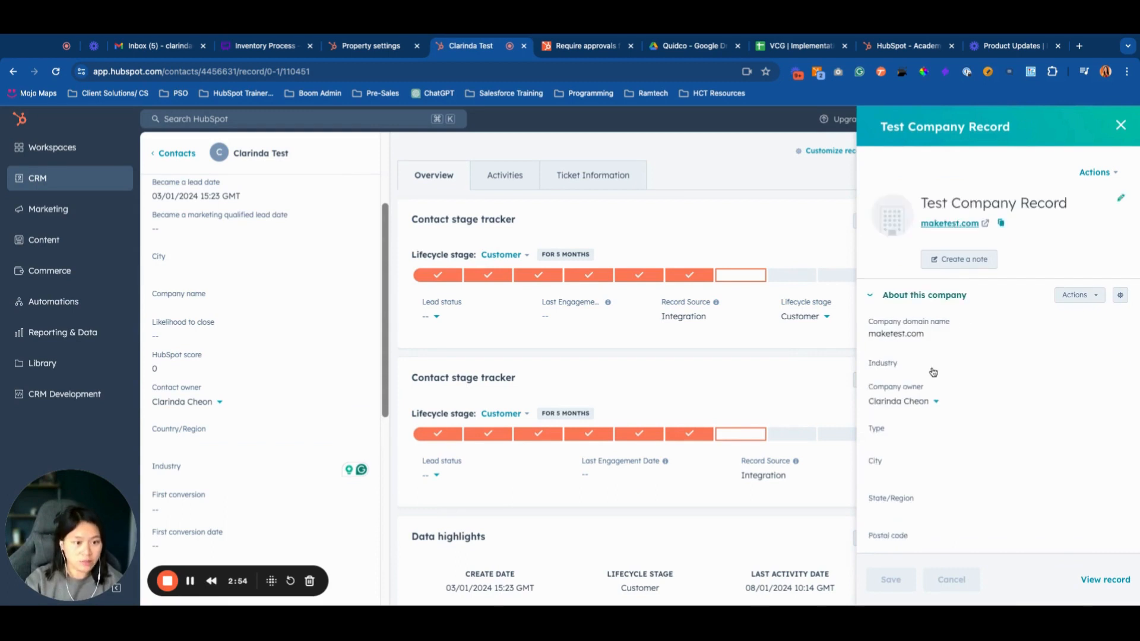
scroll(944, 365, "down", 2)
scroll(933, 372, "down", 6)
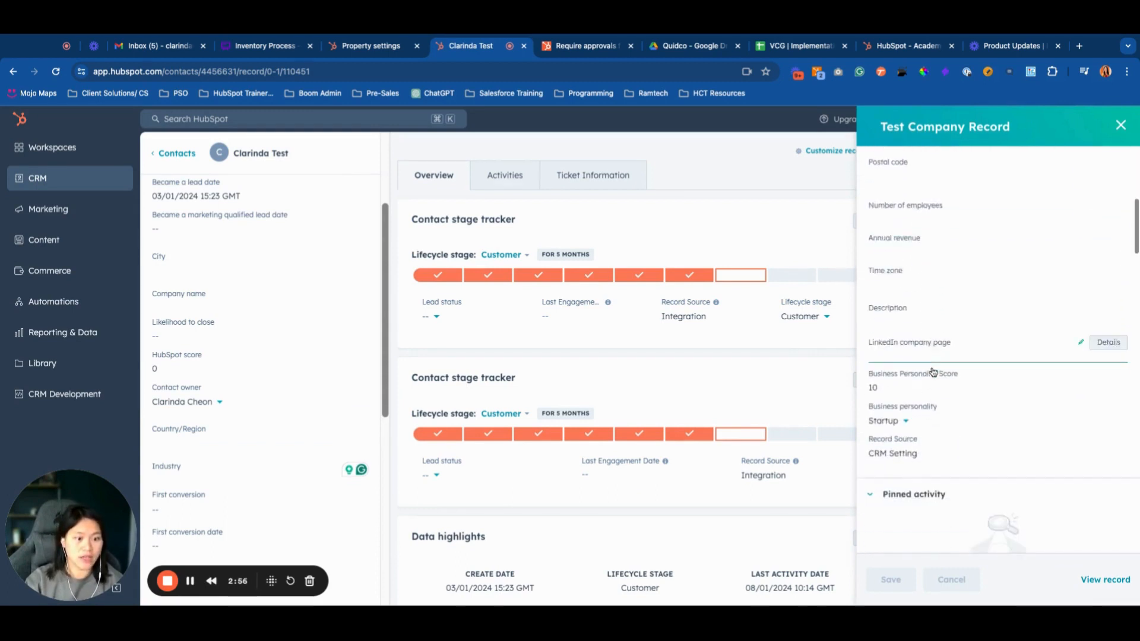
scroll(923, 360, "up", 4)
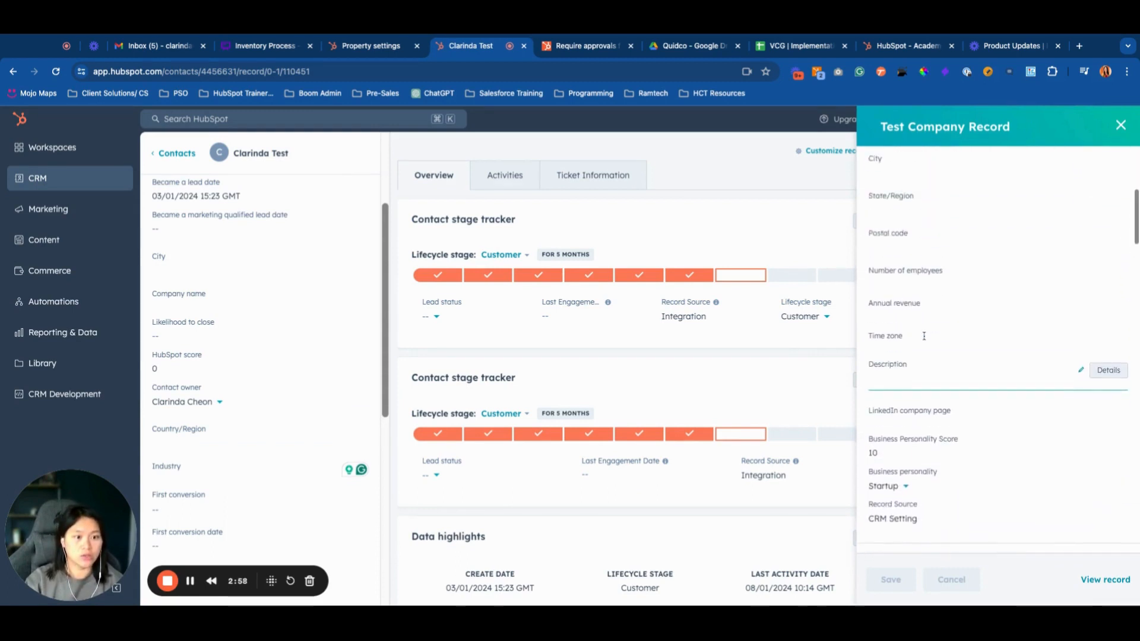
scroll(925, 336, "up", 1)
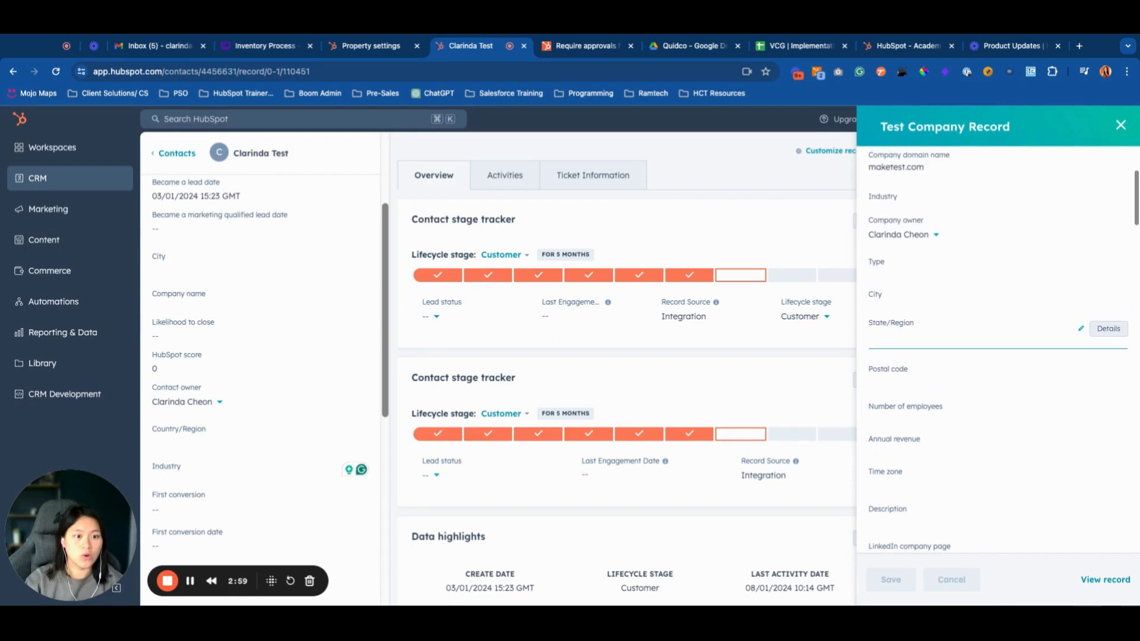
left_click(887, 205)
left_click(909, 290)
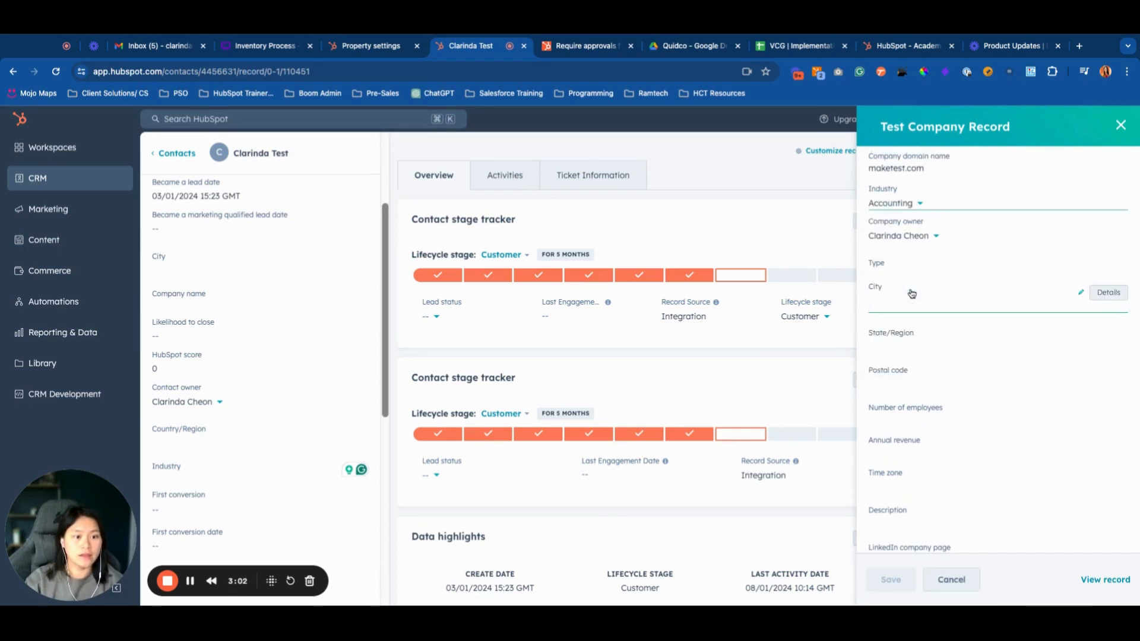
left_click(881, 580)
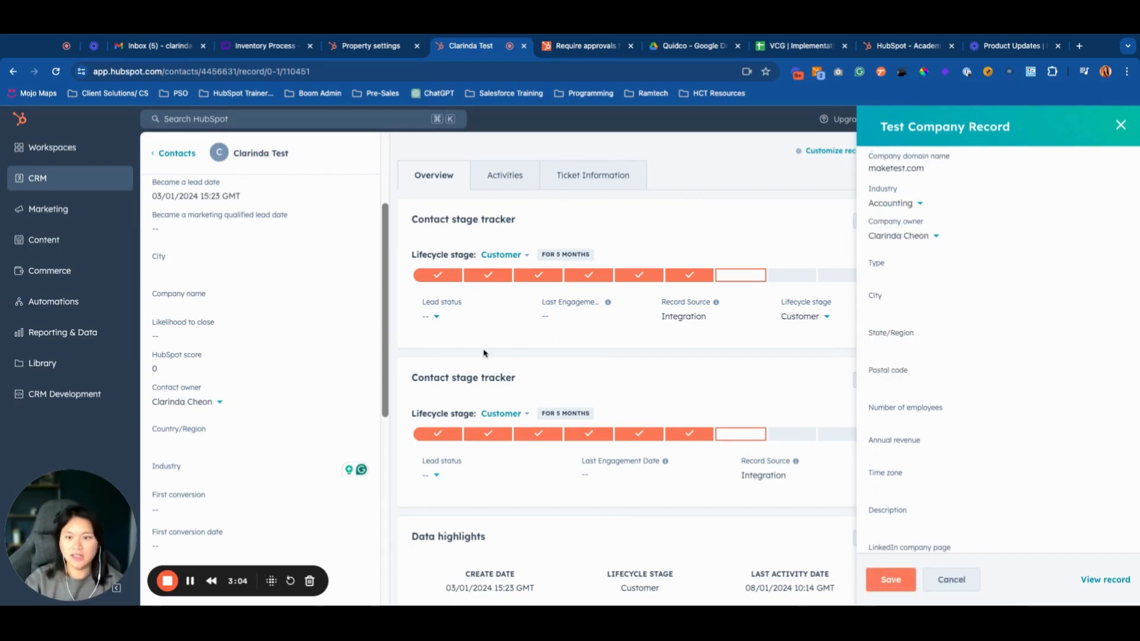
View all properties of the contact and search for "indus" to check the Industry v2 value
scroll(292, 336, "up", 3)
left_click(326, 309)
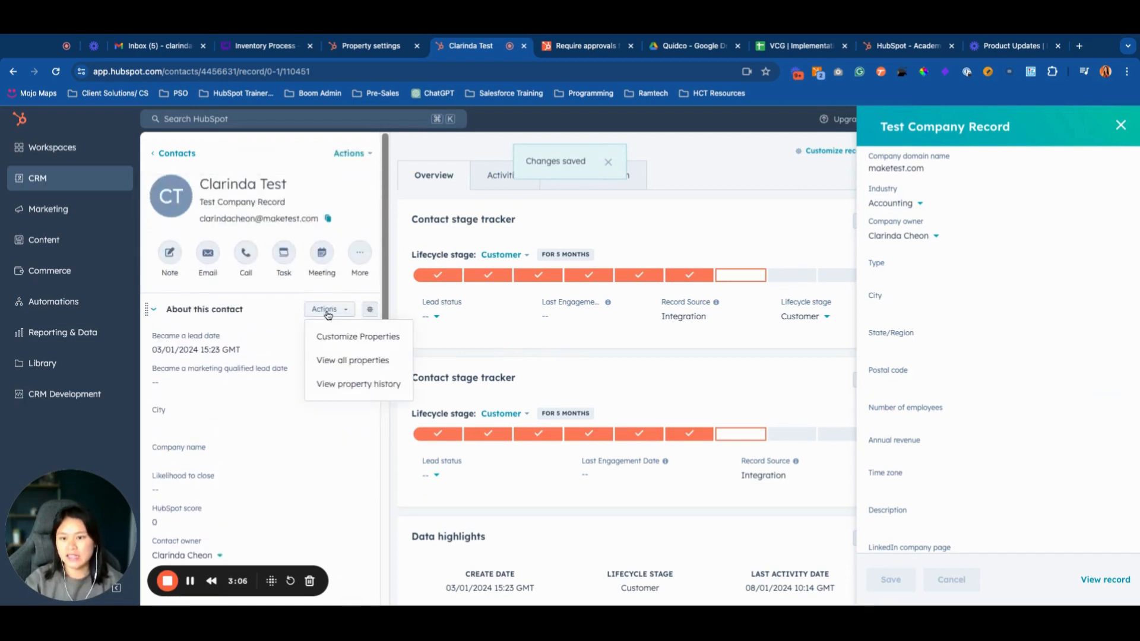
left_click(349, 365)
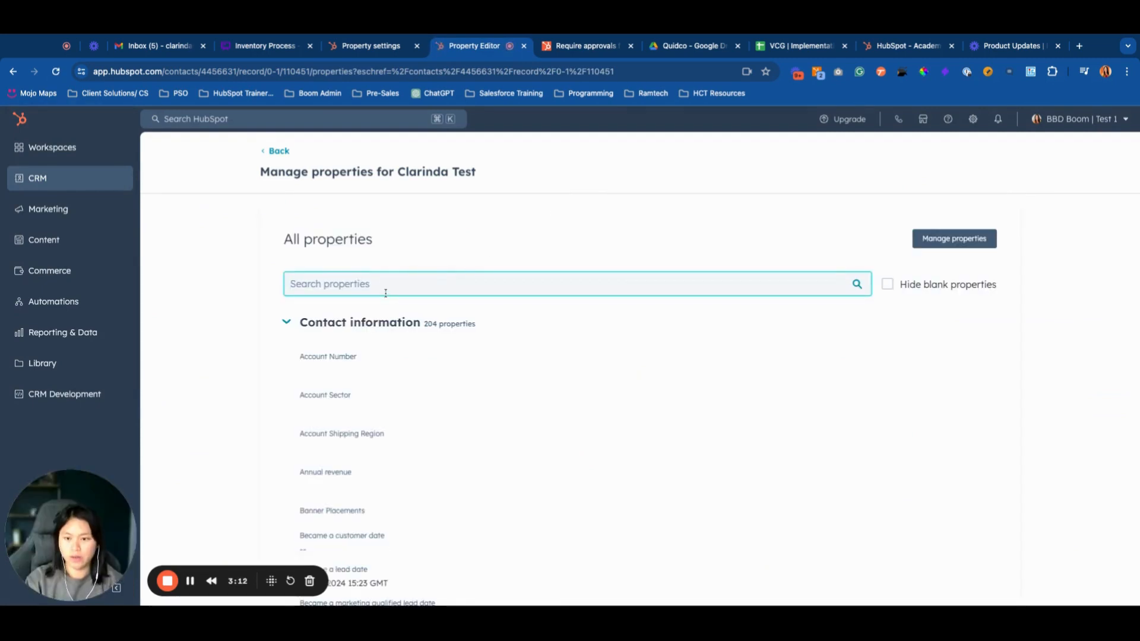
type("indus")
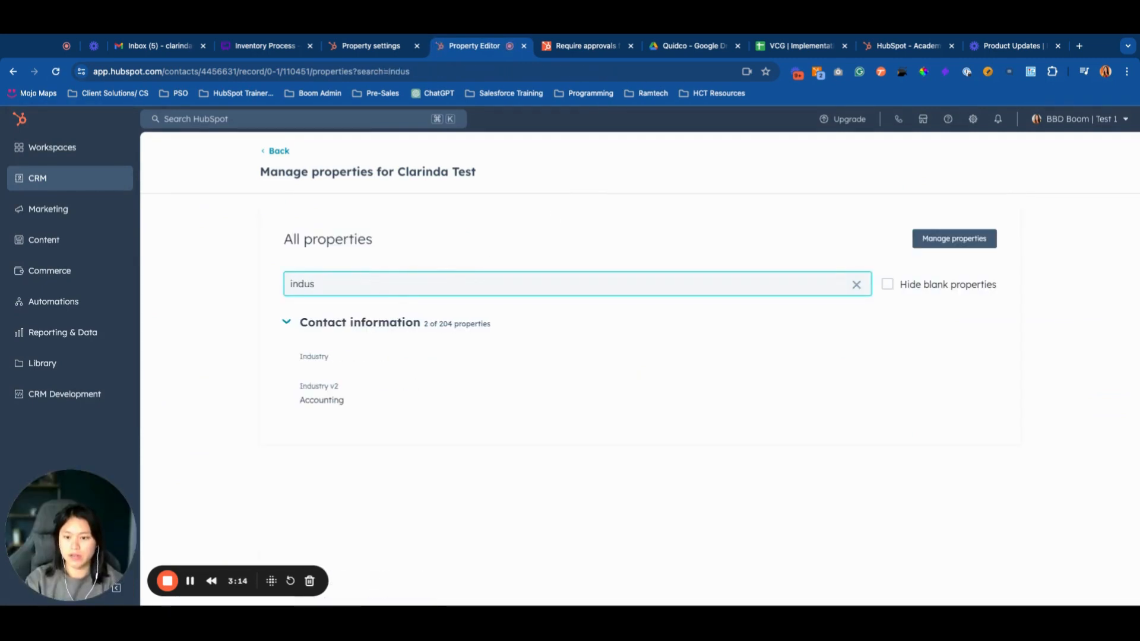
double_click(314, 401)
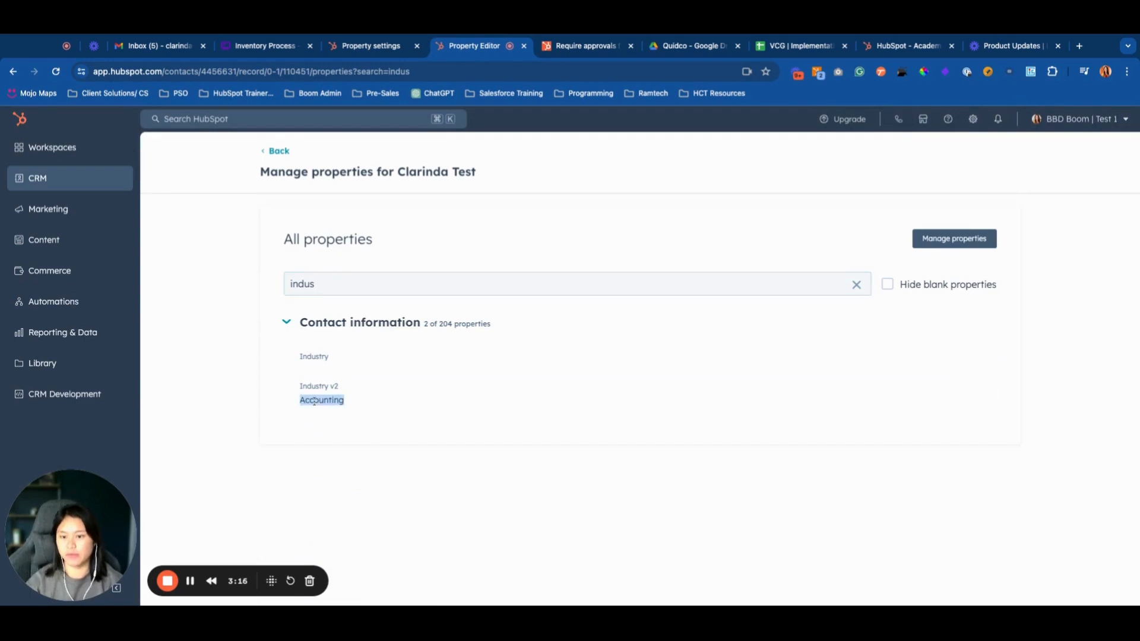